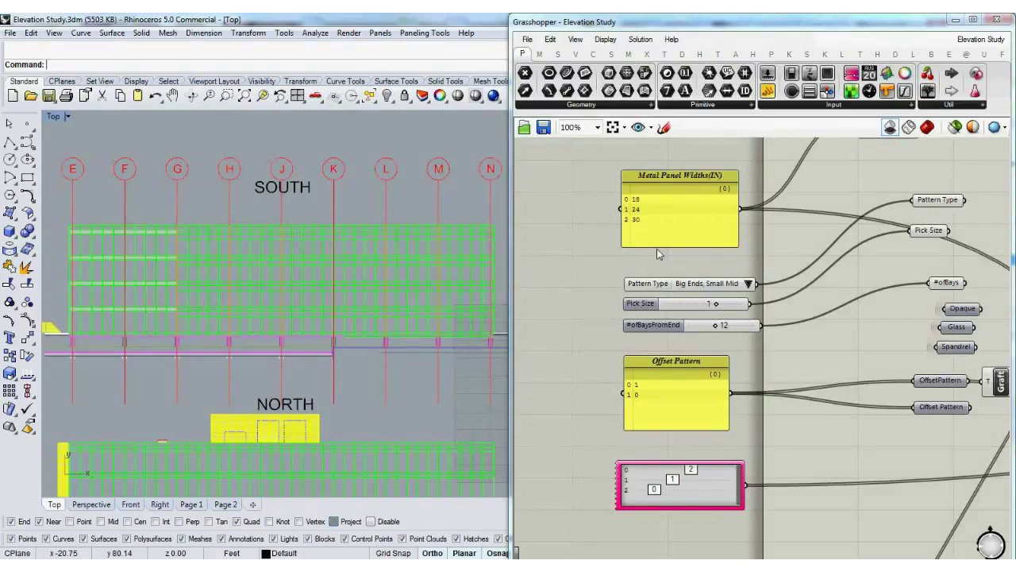
- Switch the geometry preview to shaded so the elevation panels and glazing are drawn in the viewport
left_click(653, 216)
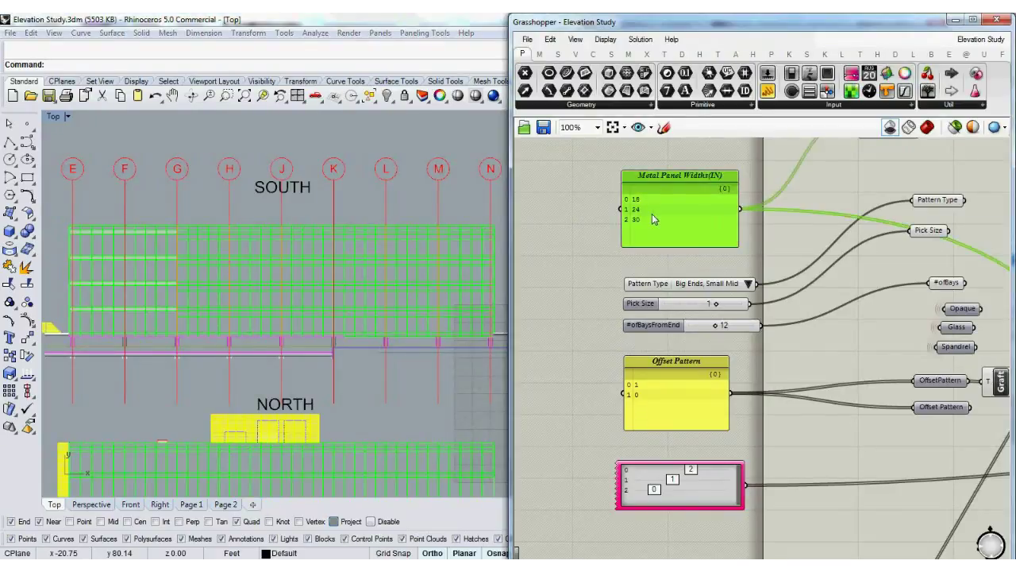
left_click(647, 286)
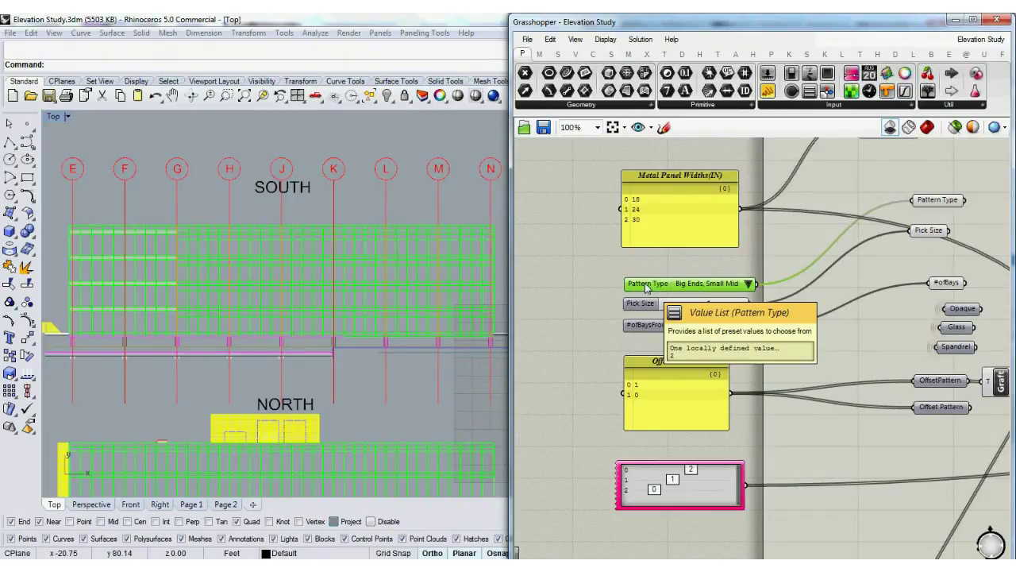
left_click_drag(647, 366, 646, 361)
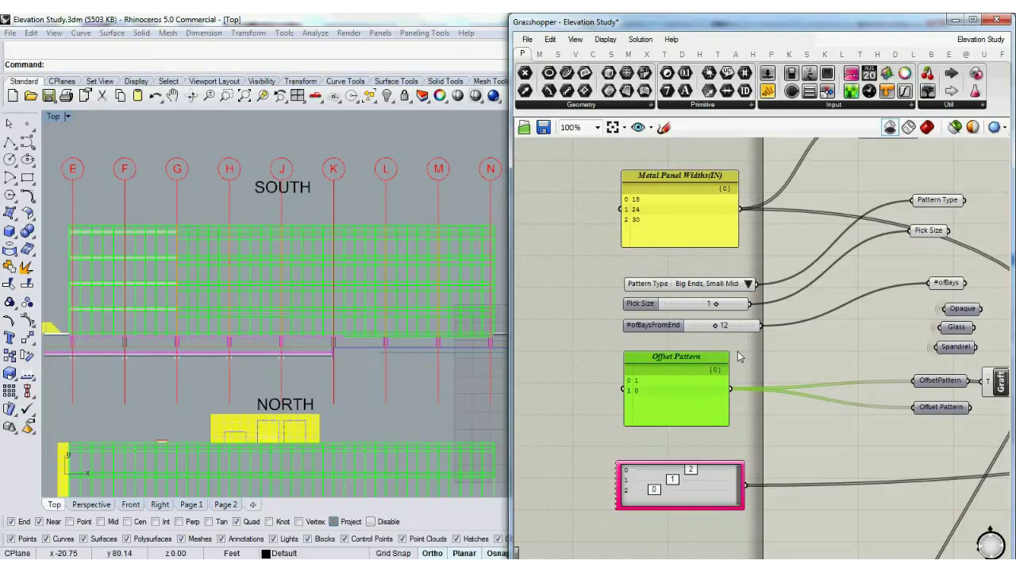
left_click(688, 232)
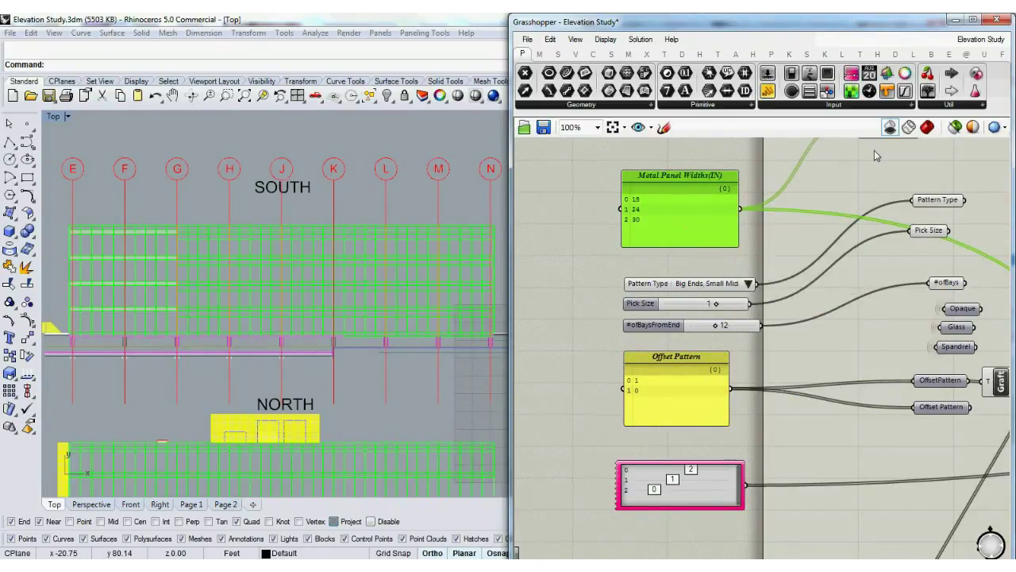
left_click(927, 127)
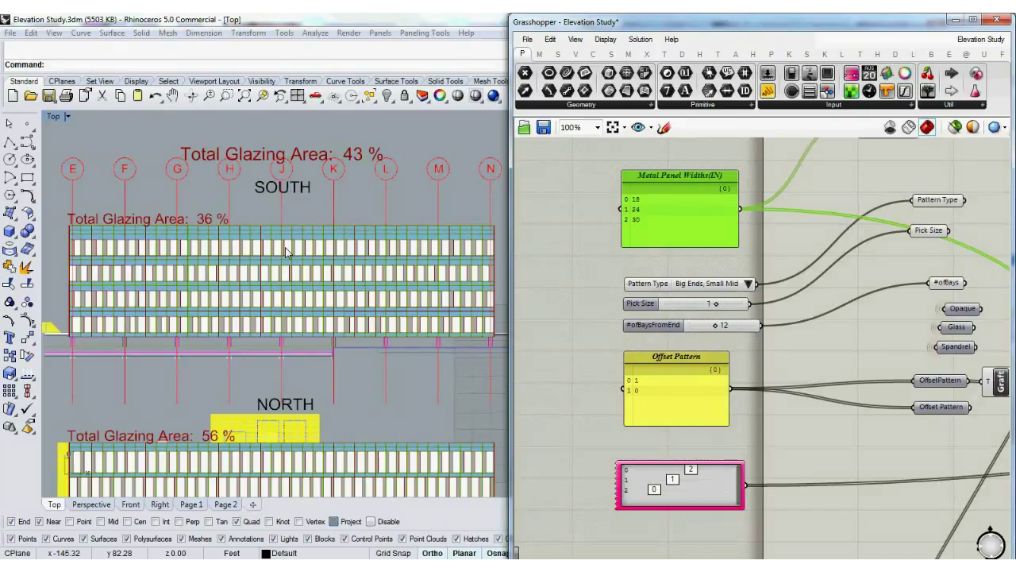
- Set the third value in the Metal Panel Widths list to 36 inches
double_click(640, 224)
left_click_drag(680, 195, 670, 195)
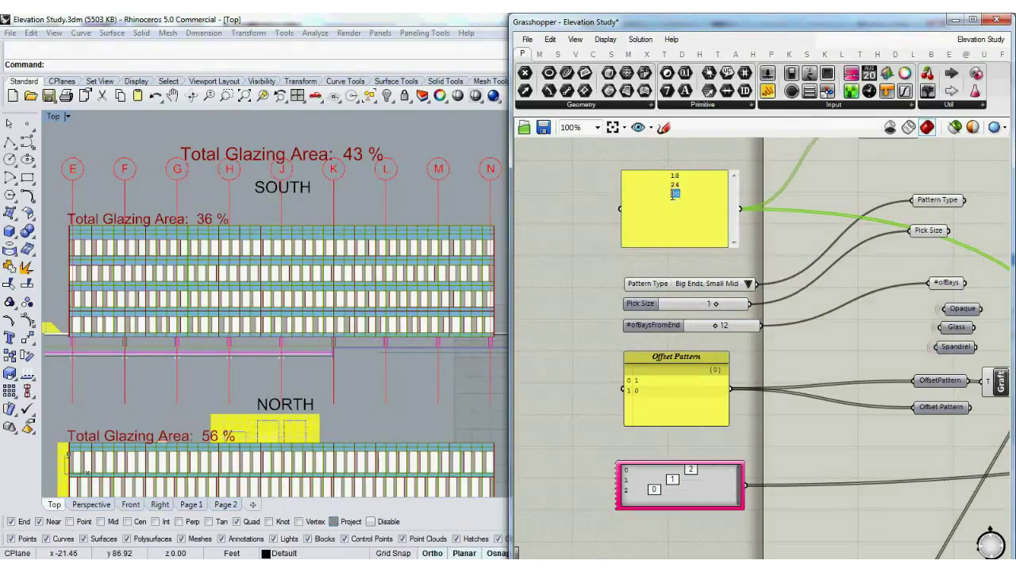
type("36")
left_click(550, 263)
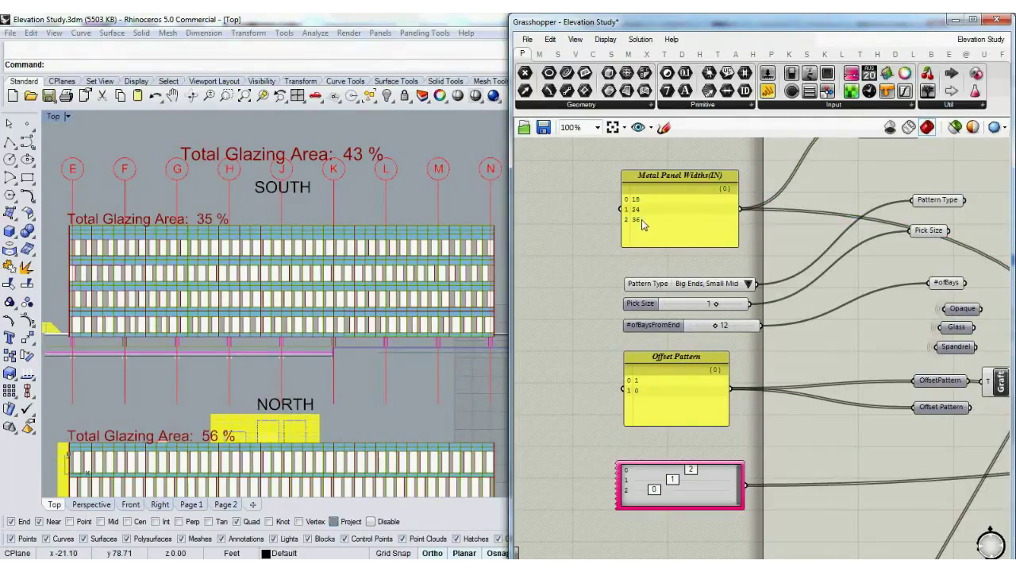
- Set the third value in the Metal Panel Widths list to 48 inches
double_click(679, 197)
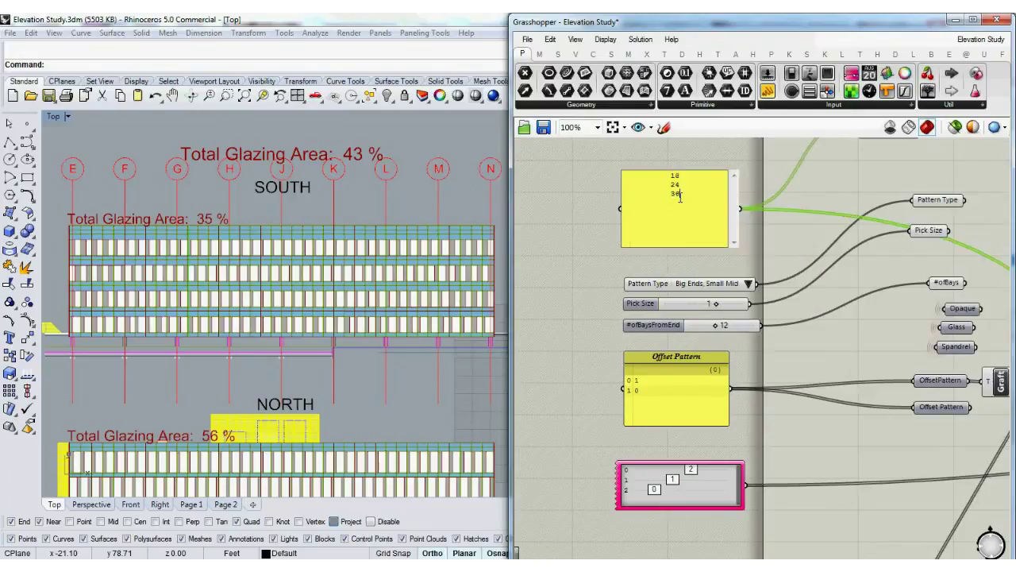
left_click_drag(680, 197, 671, 200)
type("48")
left_click(556, 236)
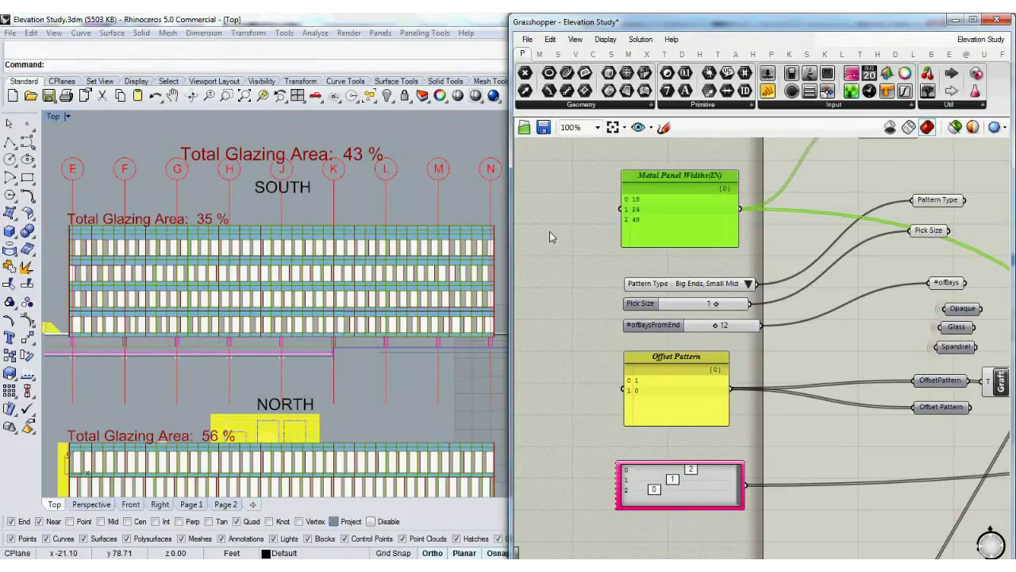
left_click(552, 236)
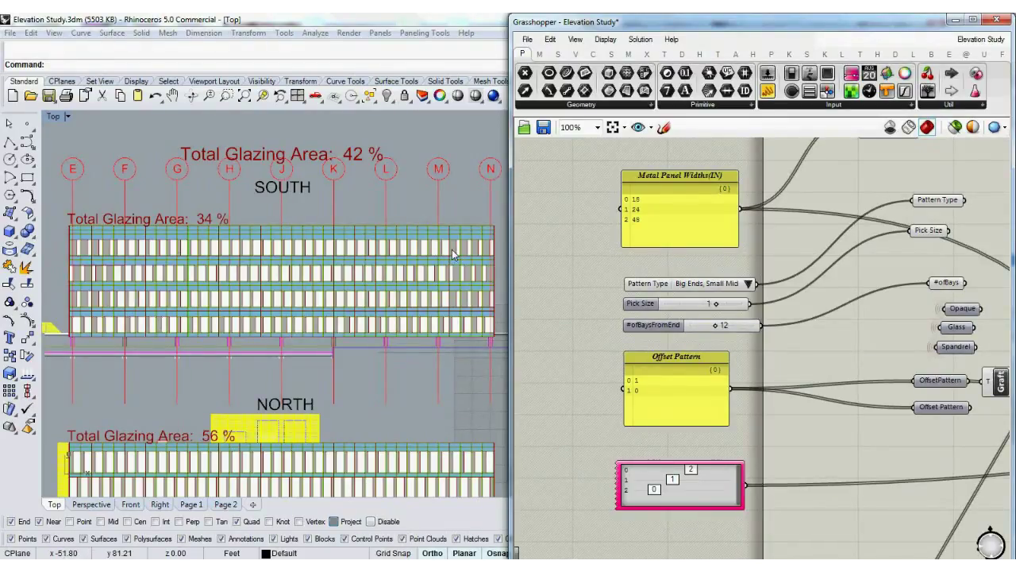
- Set the second value in the Metal Panel Widths list to 30 inches, keeping each width on its own line
double_click(639, 211)
double_click(675, 184)
key("Right")
key("Delete")
type("30")
key("BackSpace")
key("BackSpace")
key("Return")
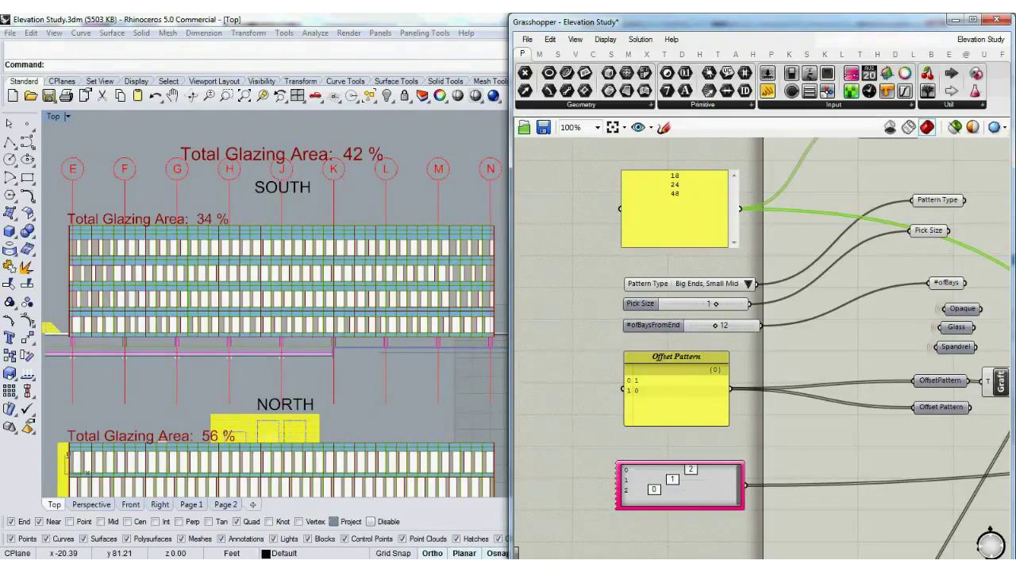
key("Delete")
key("Delete")
type("30")
left_click(604, 243)
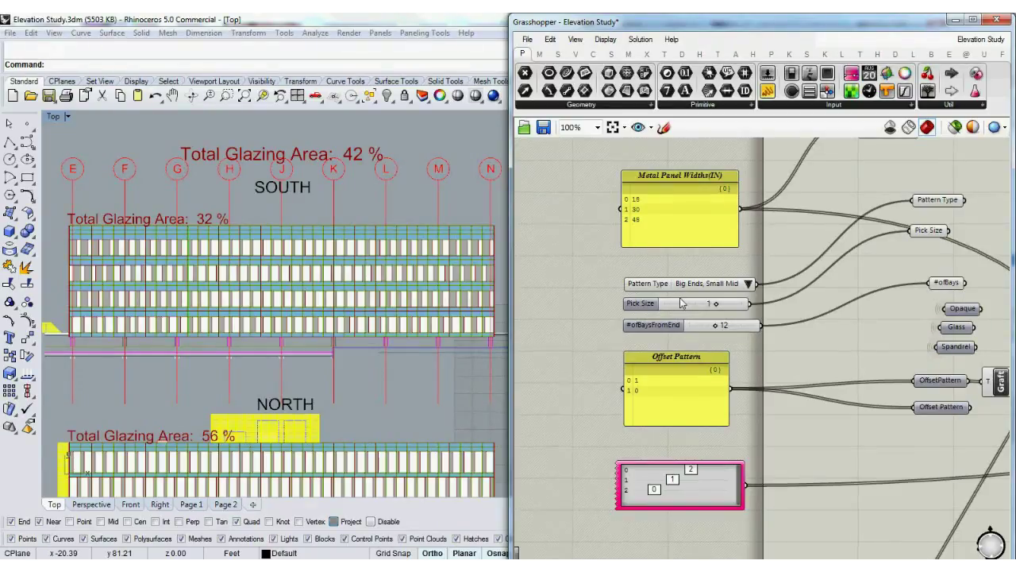
- Set the #ofBaysFromEnd slider to 18
double_click(724, 327)
type("18")
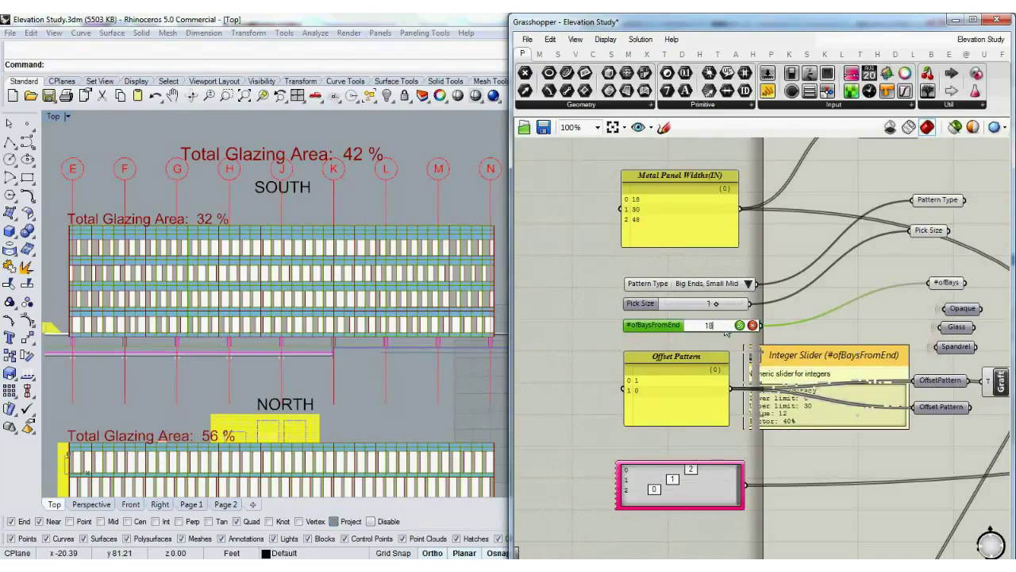
key("Return")
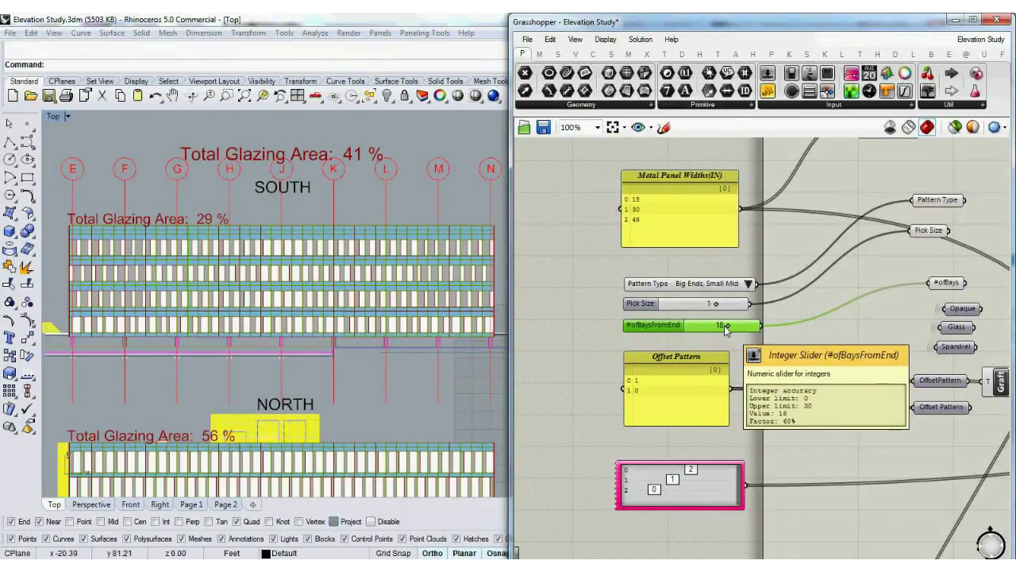
- Change the Pattern Type of the metal panels to Ascending Sizes
left_click(659, 223)
left_click(647, 325)
left_click(642, 289)
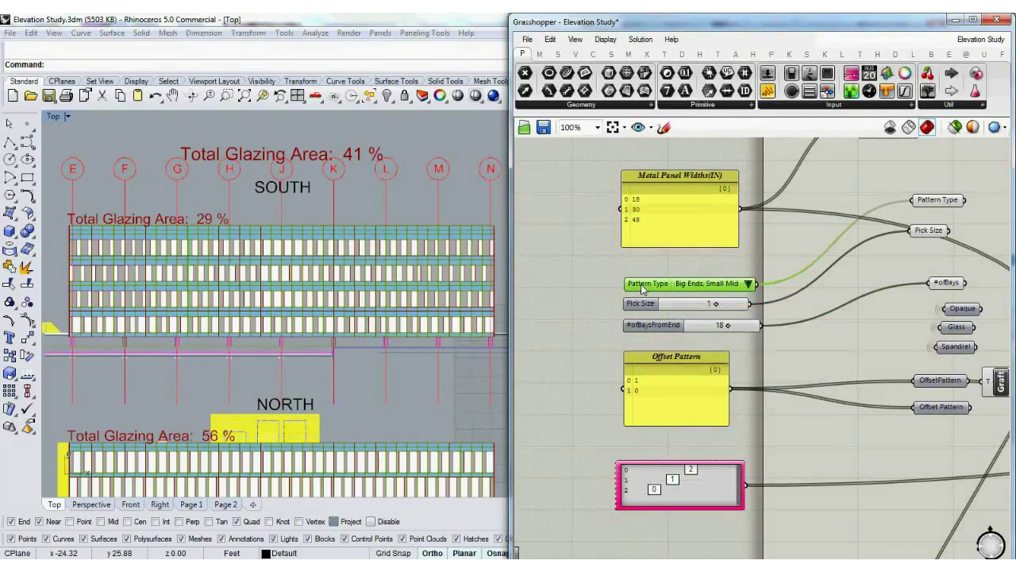
left_click(749, 283)
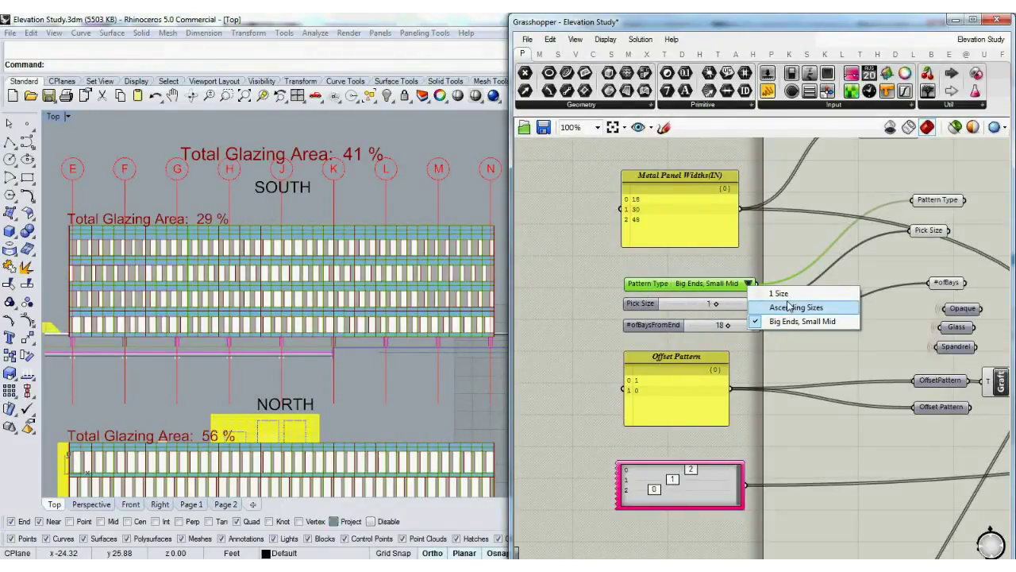
left_click(790, 308)
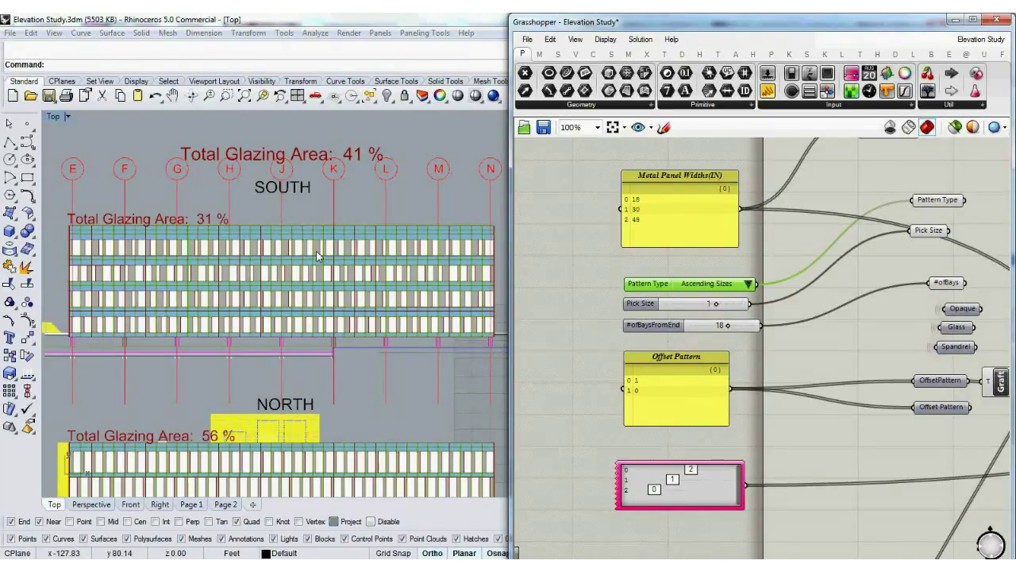
- Change the Pattern Type to 1 Size and set the Pick Size slider to 2
left_click(748, 285)
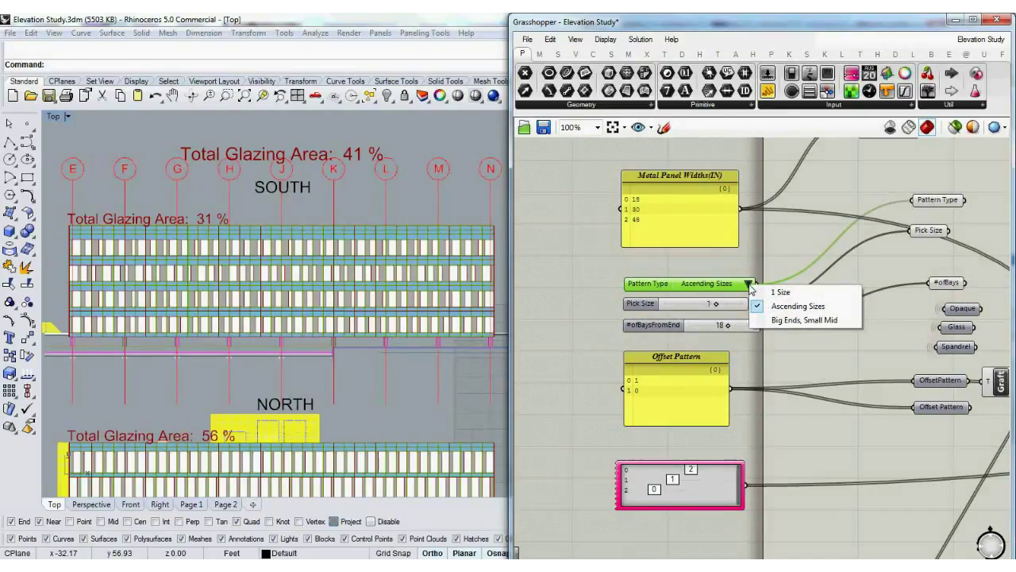
left_click(776, 303)
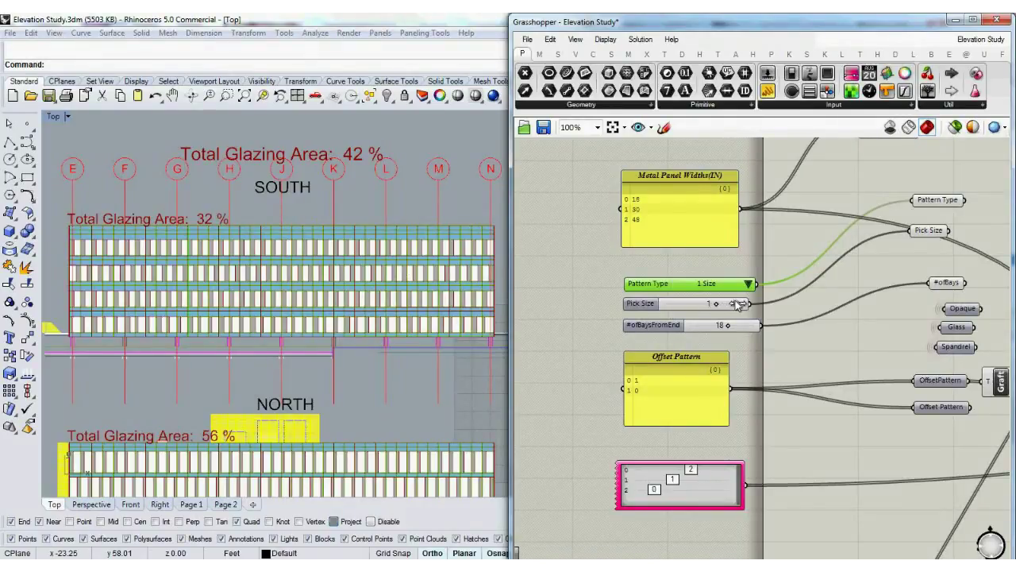
left_click_drag(738, 305, 739, 304)
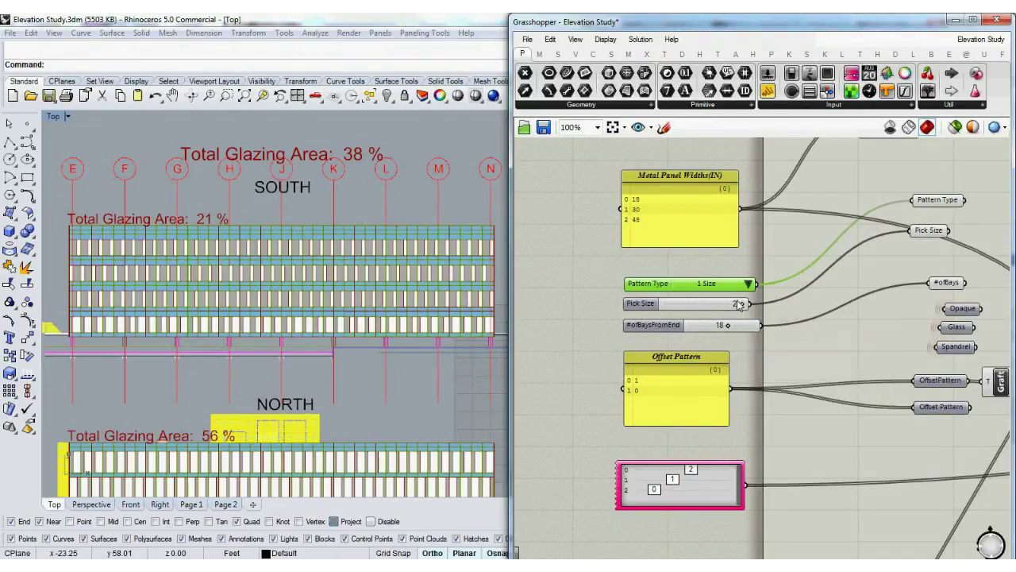
- Examine the panel pattern and glazing percentages across all building elevations, returning to the south and north ones
scroll(300, 221, "down", 5)
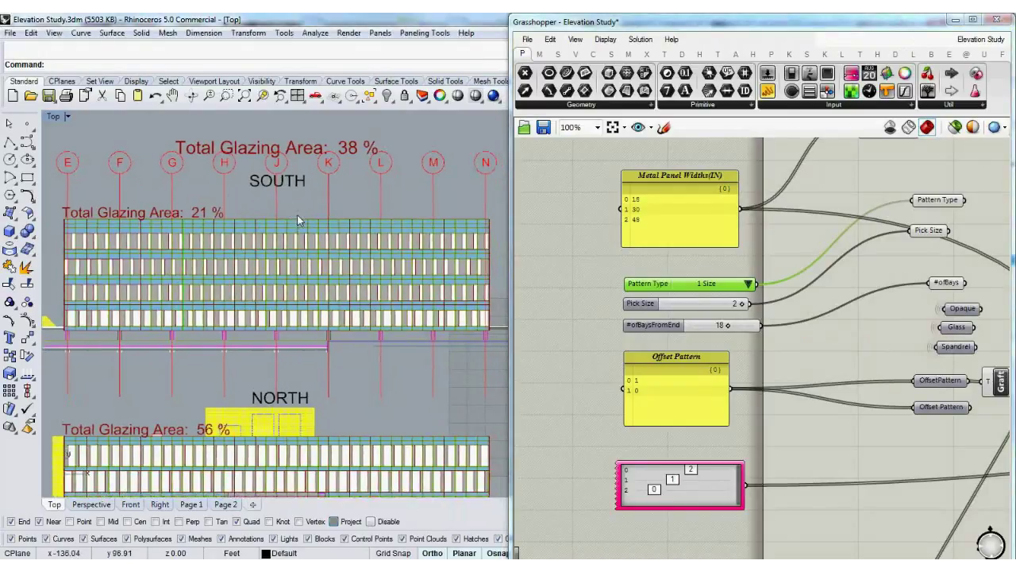
key("Up")
key("Right")
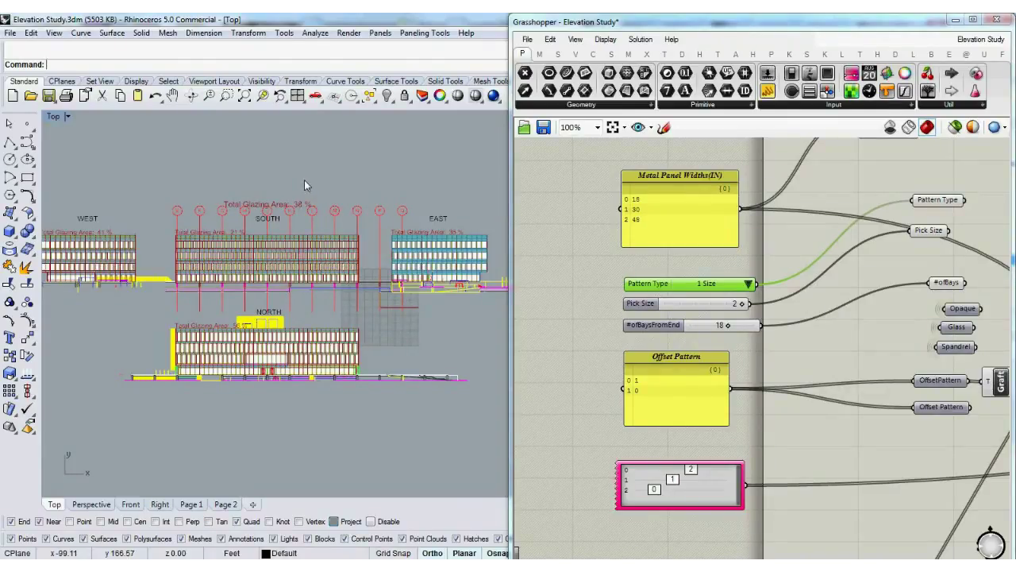
scroll(270, 270, "up", 2)
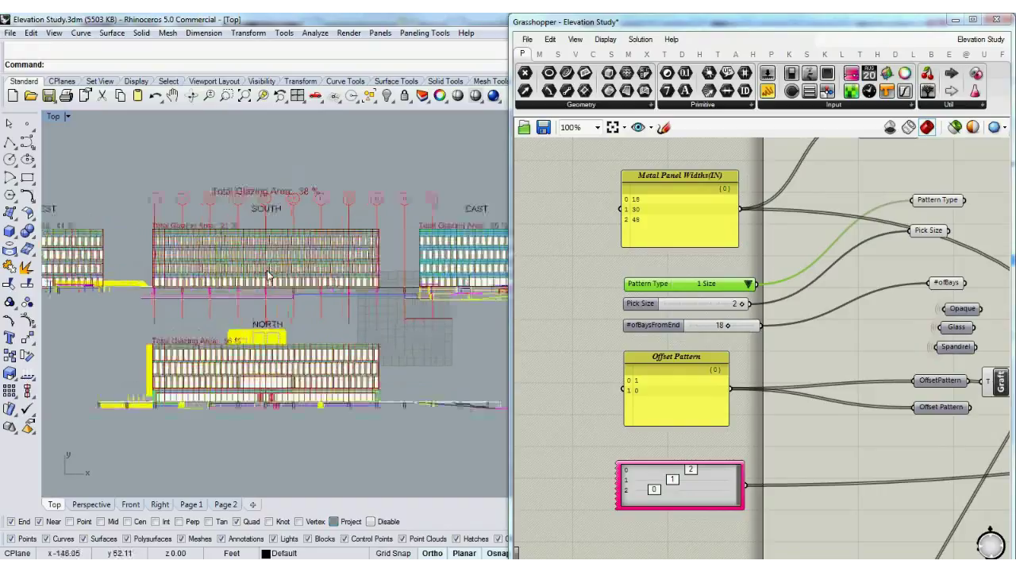
scroll(268, 276, "up", 3)
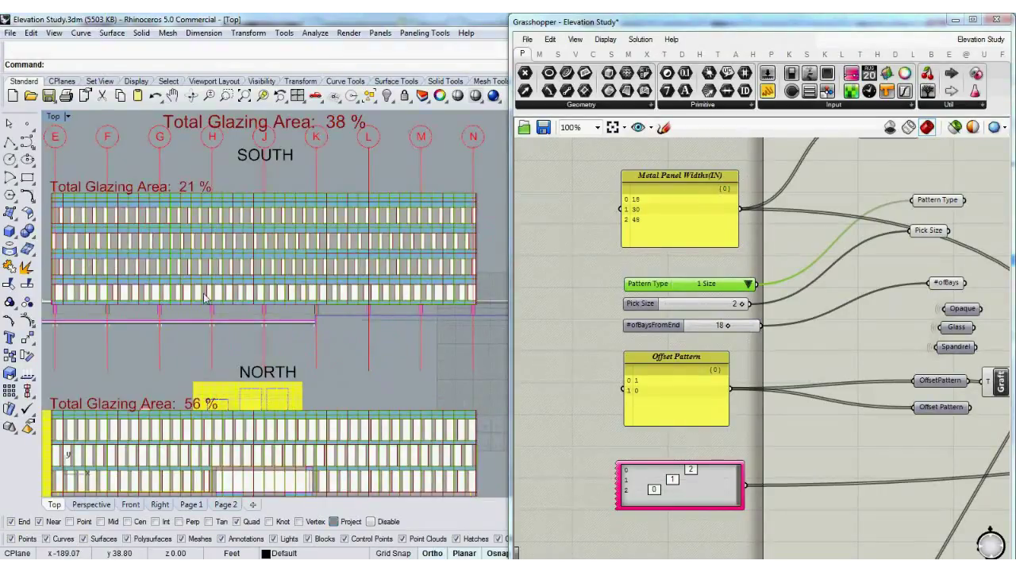